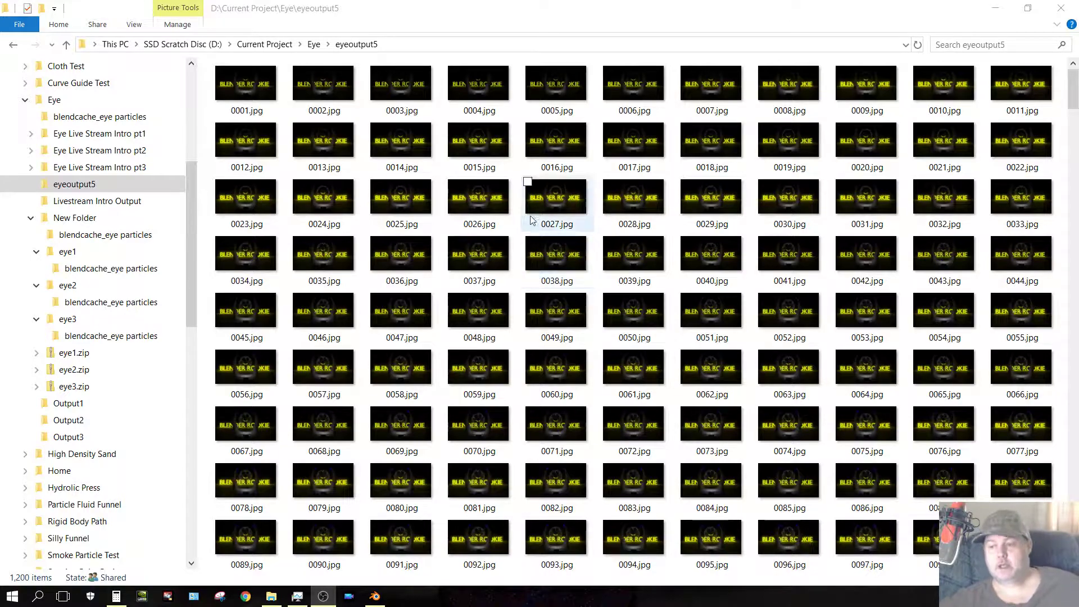
# Step: After viewing the 1,200 eyeoutput5 JPG frames, switch to Blender from the taskbar
pyautogui.click(375, 598)
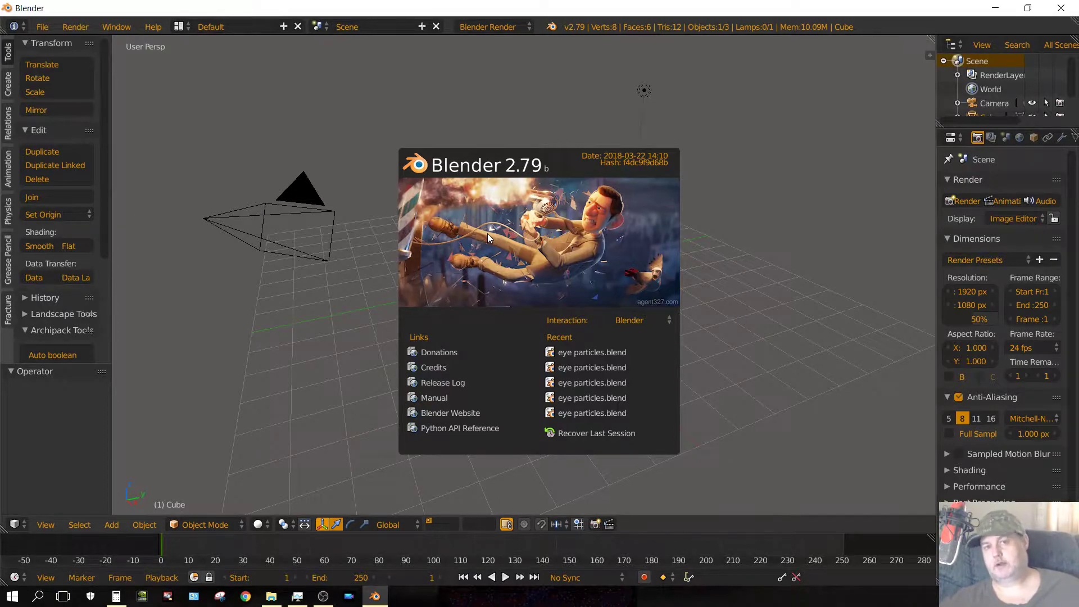
# Step: Dismiss the splash screen, widen the Properties panel and set resolution scale to 100%
pyautogui.click(701, 272)
pyautogui.moveTo(935, 240); pyautogui.dragTo(839, 235)
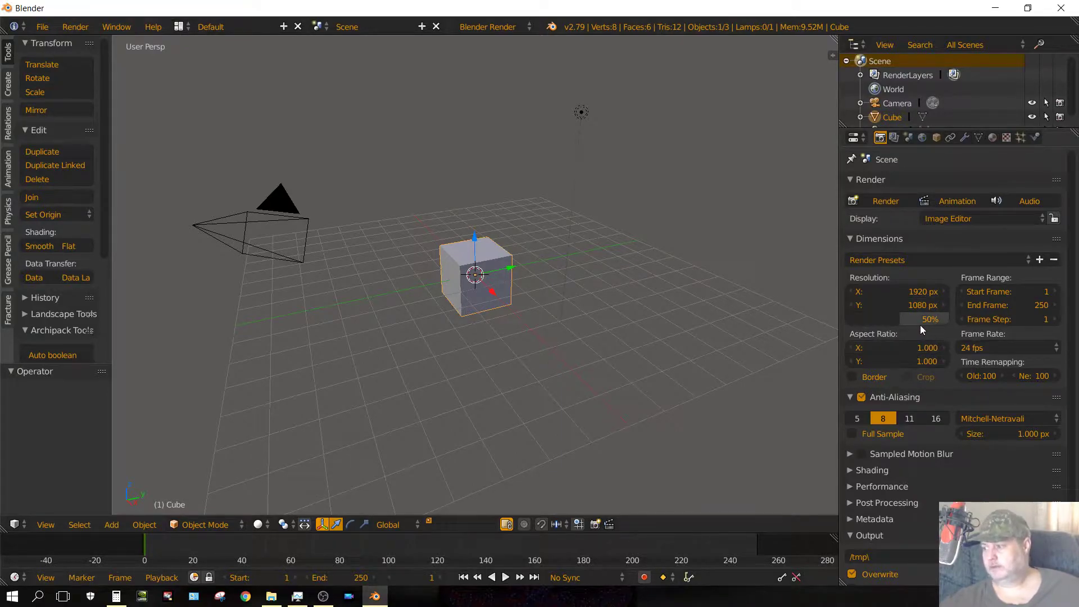
pyautogui.moveTo(879, 320); pyautogui.dragTo(933, 319)
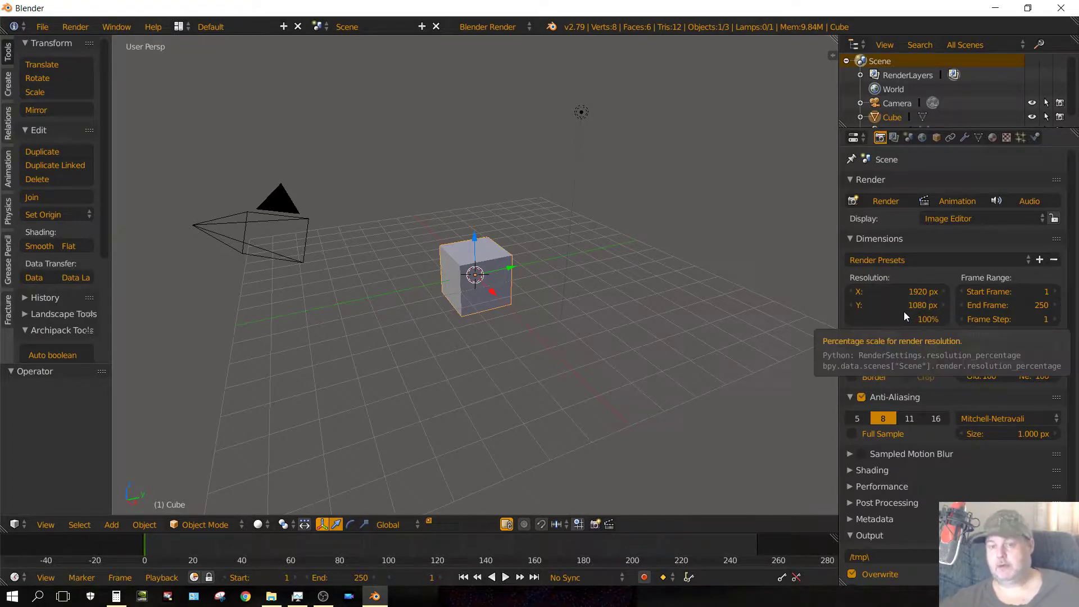
# Step: Set the scene's End Frame to 1200
pyautogui.scroll(-1, 936, 363)
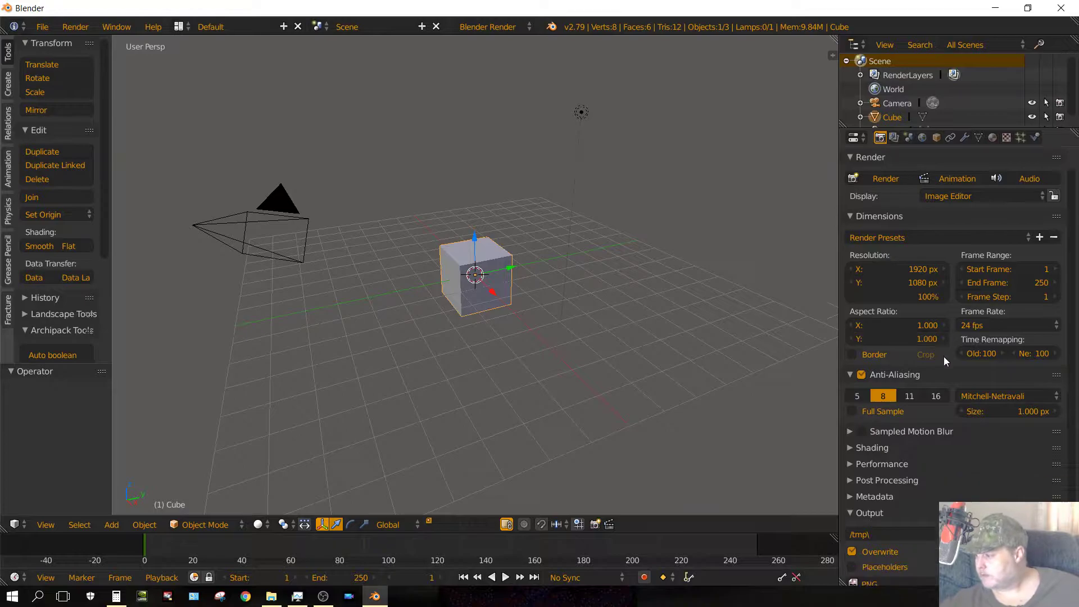
pyautogui.click(1028, 284)
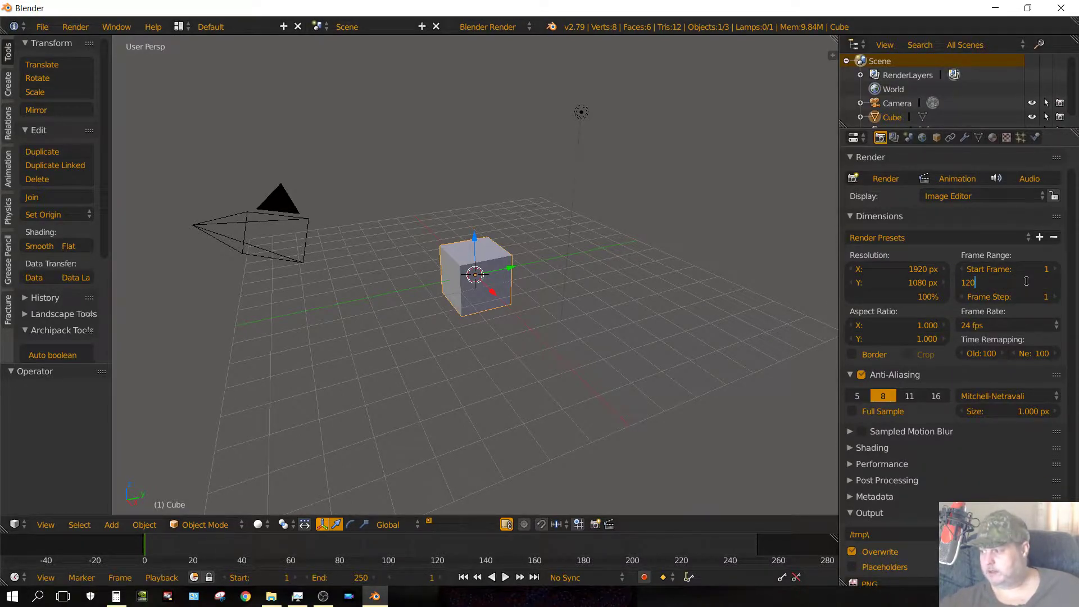
pyautogui.write('1200')
pyautogui.press('Return')
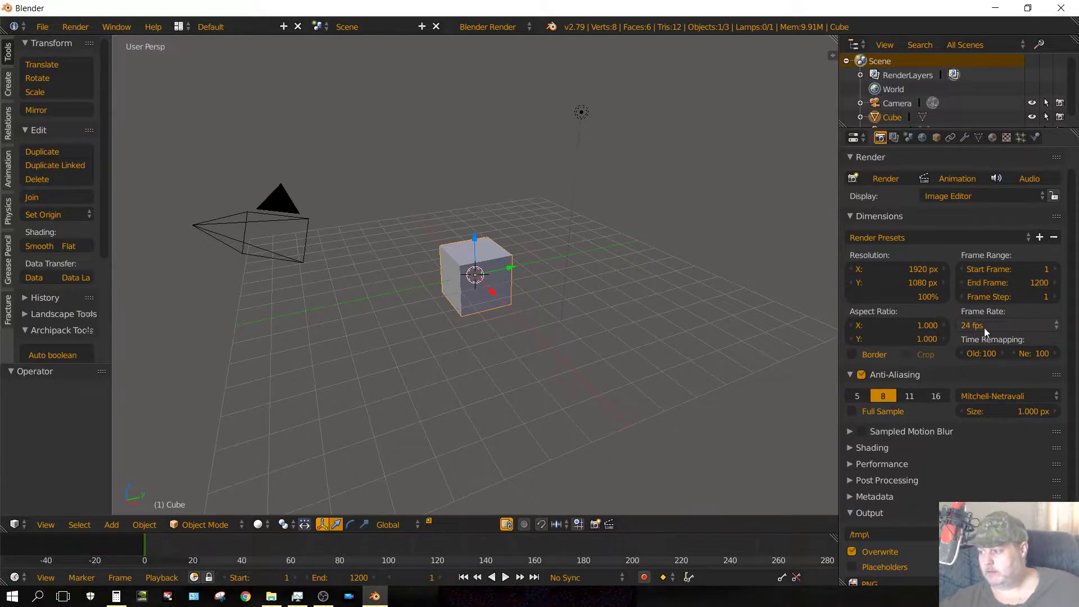
pyautogui.scroll(-3, 956, 417)
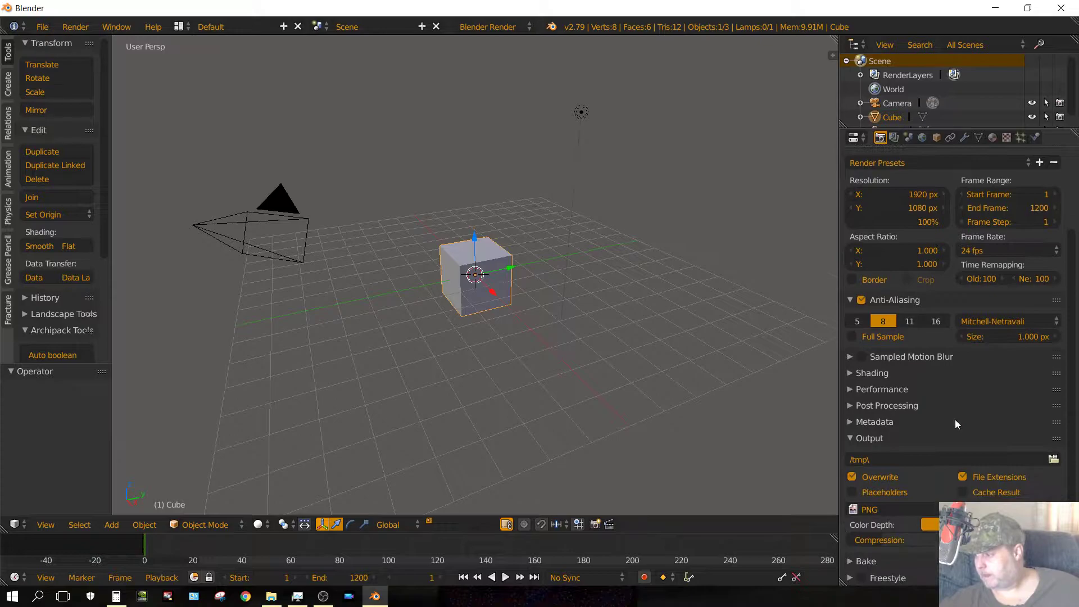
# Step: Set the render output folder to D:\Current Project\Eye\
pyautogui.click(1052, 460)
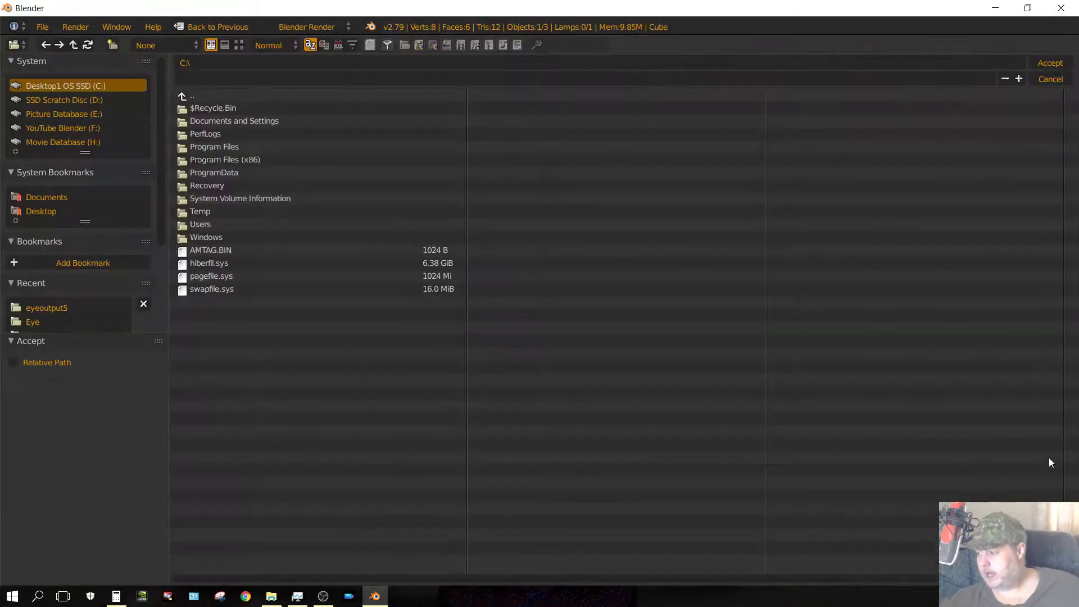
pyautogui.click(62, 101)
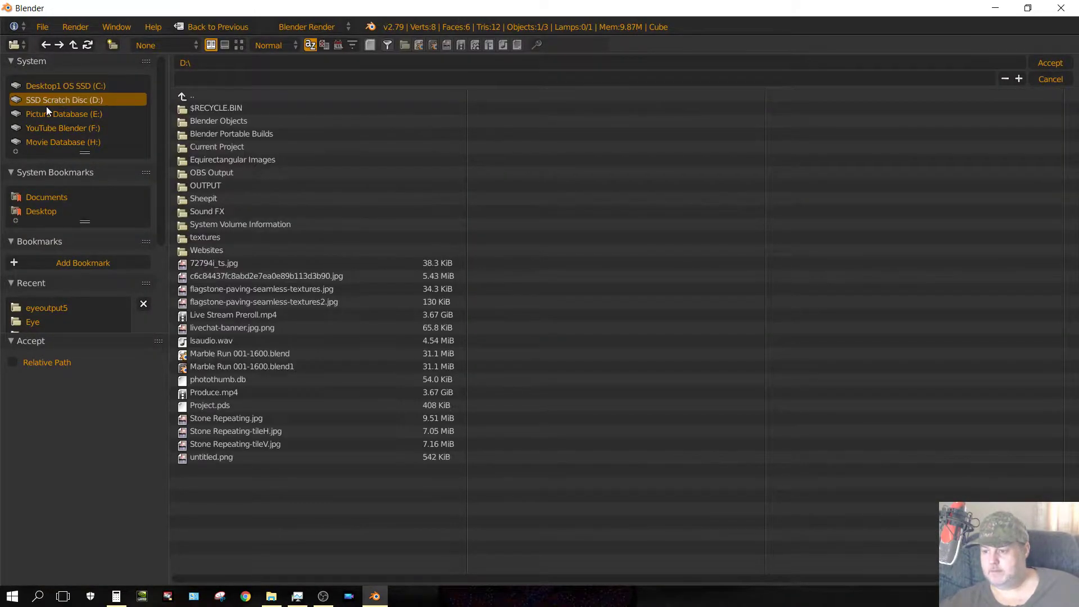
pyautogui.click(205, 148)
pyautogui.click(202, 160)
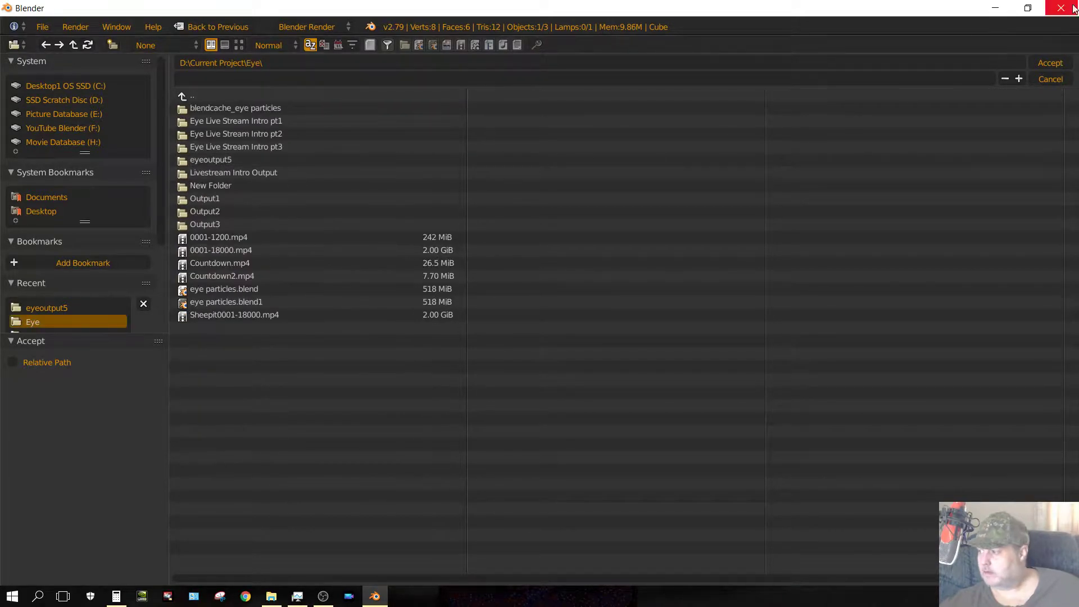
pyautogui.click(1048, 64)
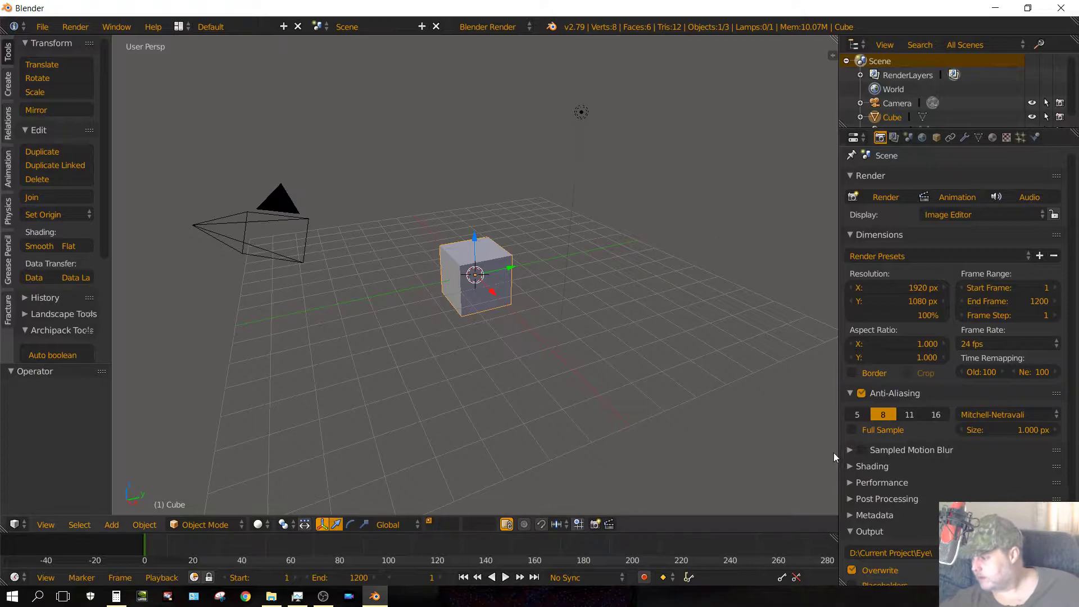
# Step: Make the output FFmpeg video: MPEG-4 container, H.264, Perceptually lossless quality
pyautogui.scroll(-4, 933, 483)
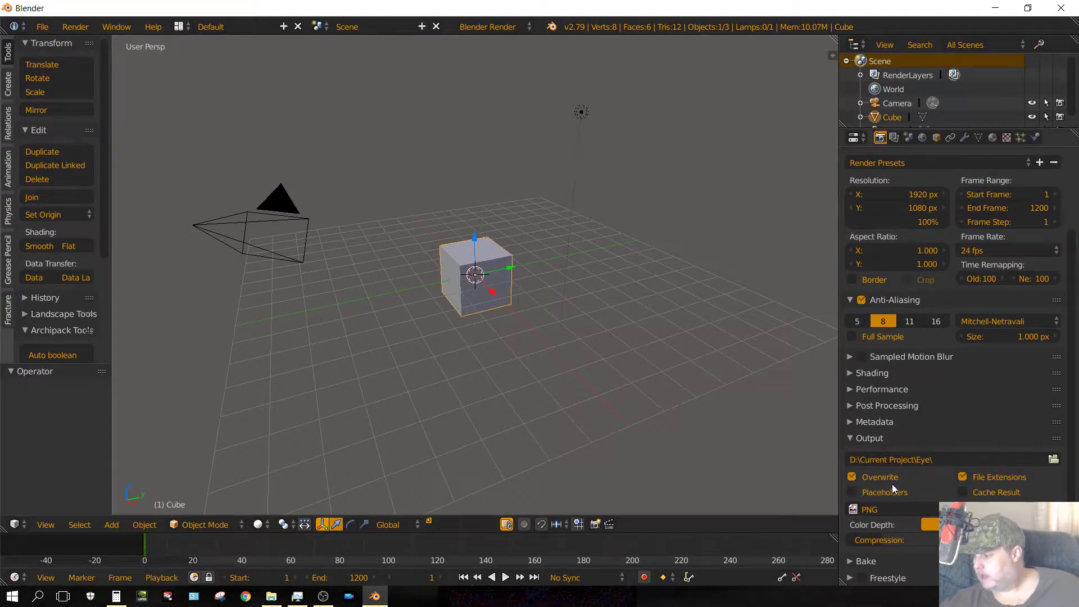
pyautogui.click(872, 510)
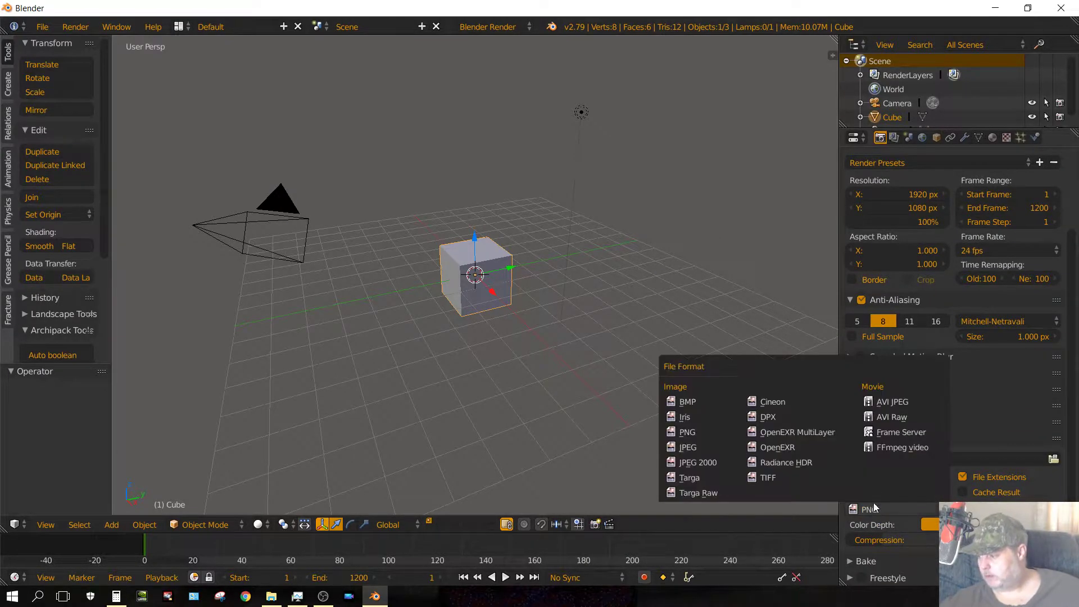
pyautogui.click(899, 448)
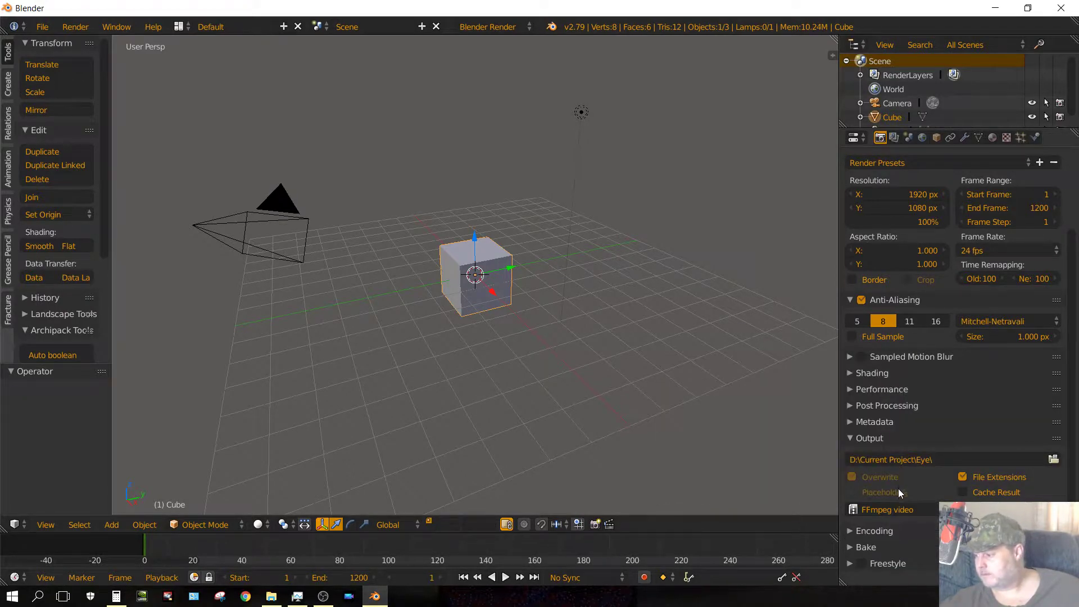
pyautogui.click(852, 531)
pyautogui.scroll(-5, 901, 528)
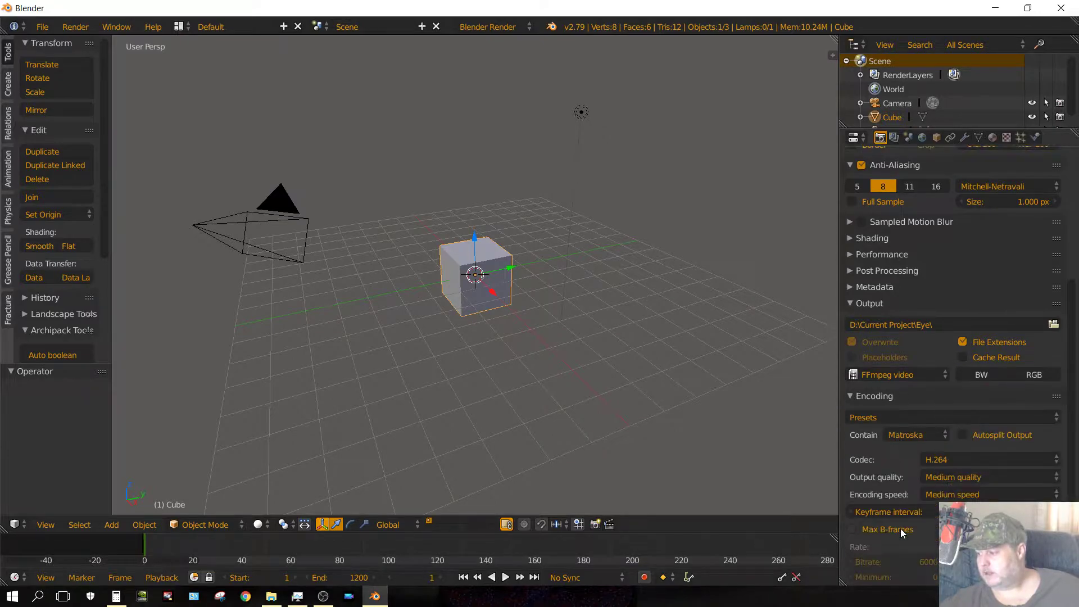
pyautogui.click(915, 435)
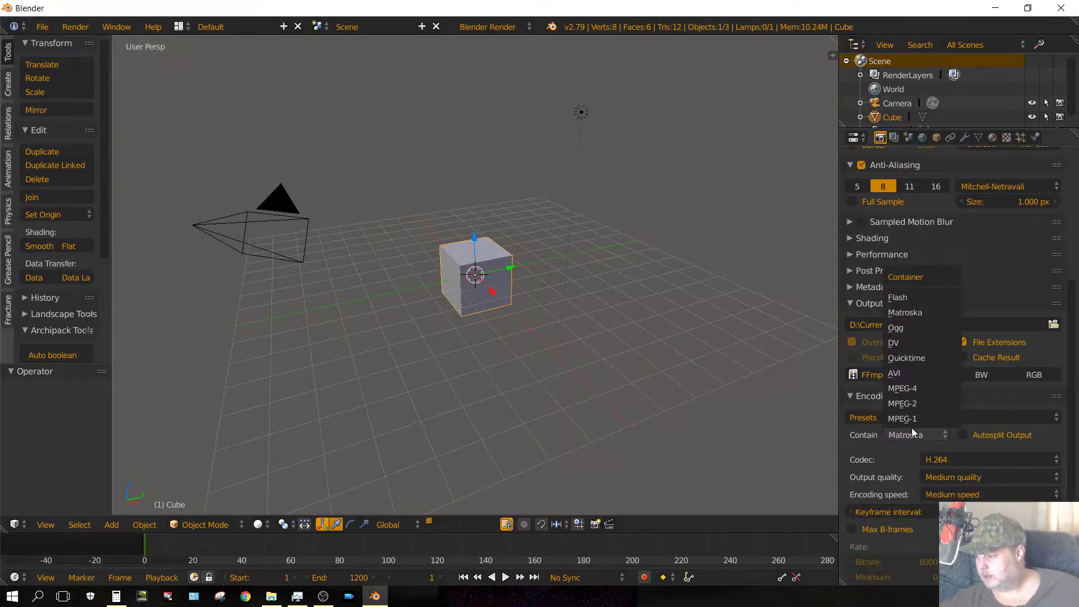
pyautogui.click(905, 388)
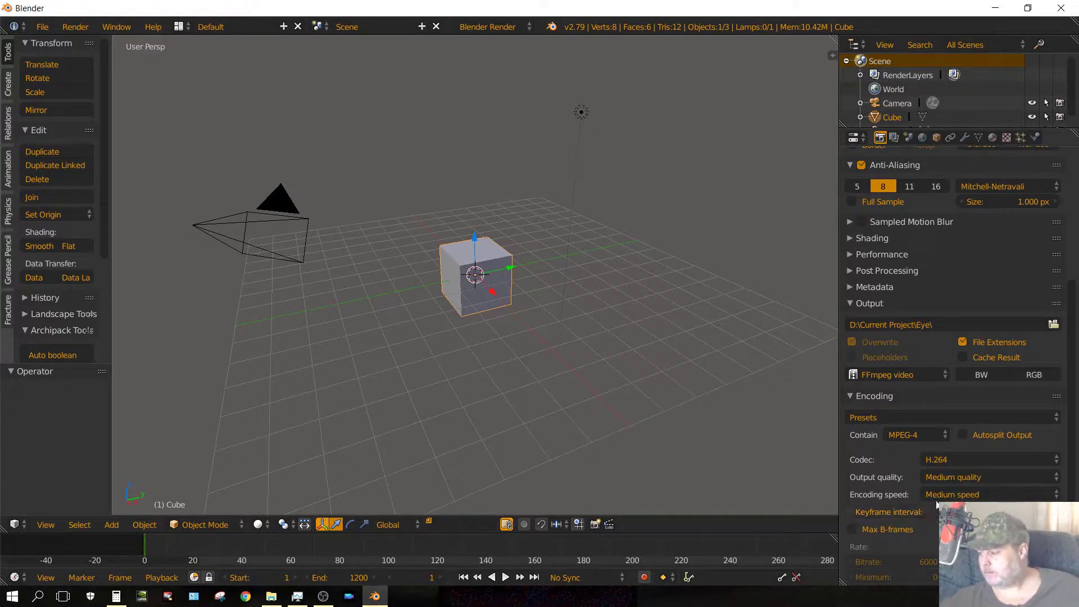
pyautogui.click(972, 479)
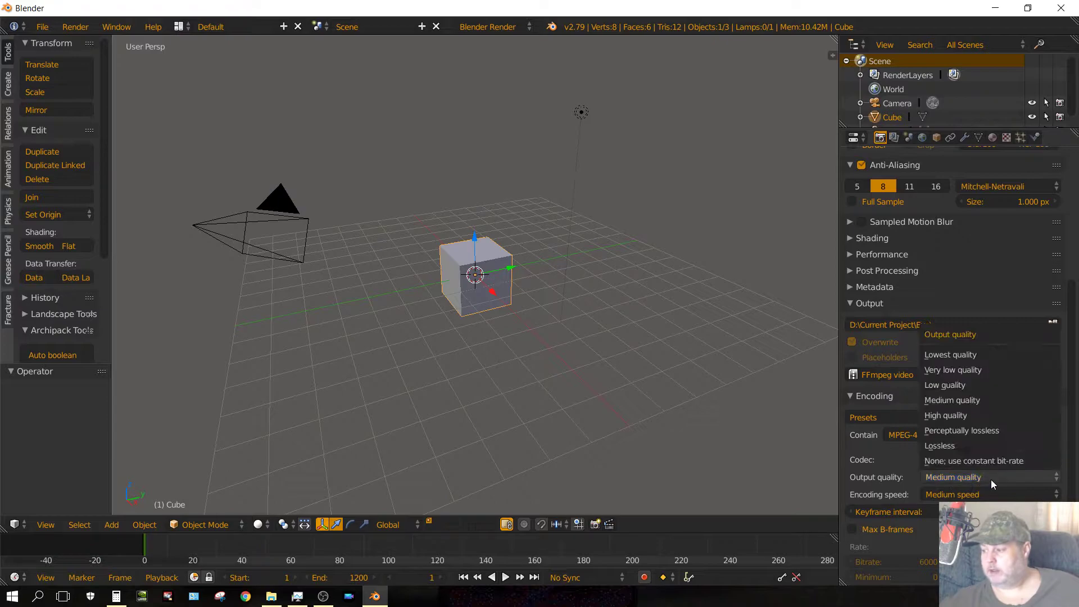
pyautogui.click(963, 432)
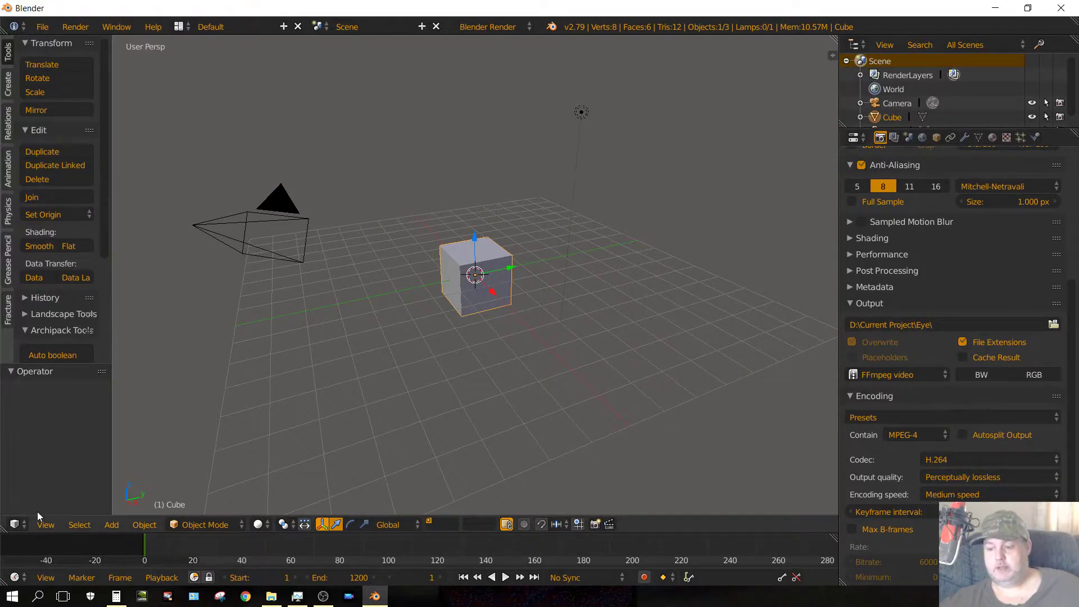
# Step: In the Video Sequence Editor, add all JPGs from D:\Current Project\Eye\eyeoutput5 as an image strip
pyautogui.click(16, 524)
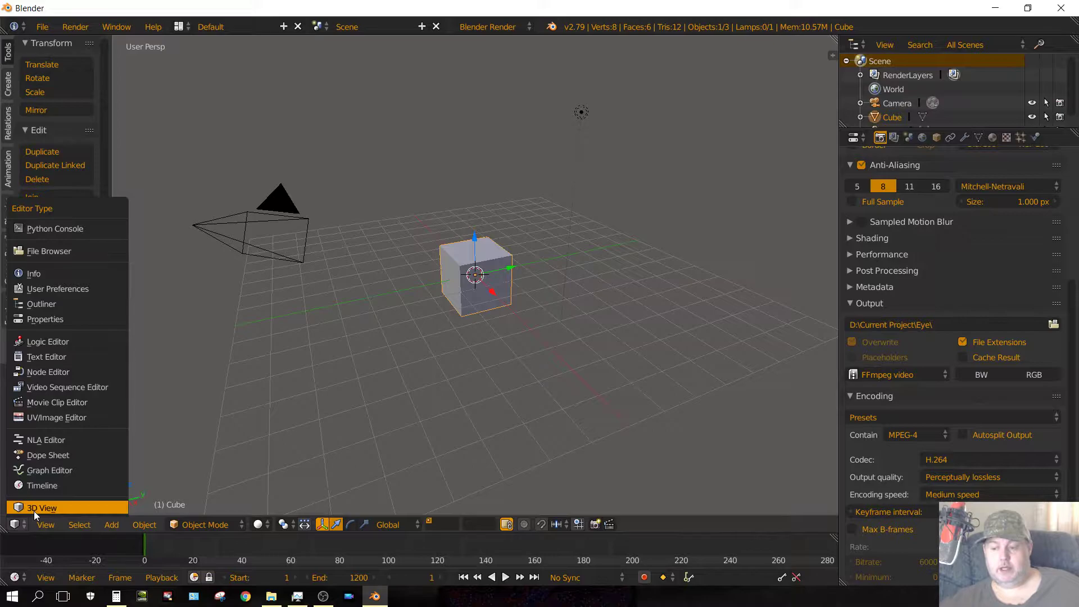
pyautogui.click(59, 387)
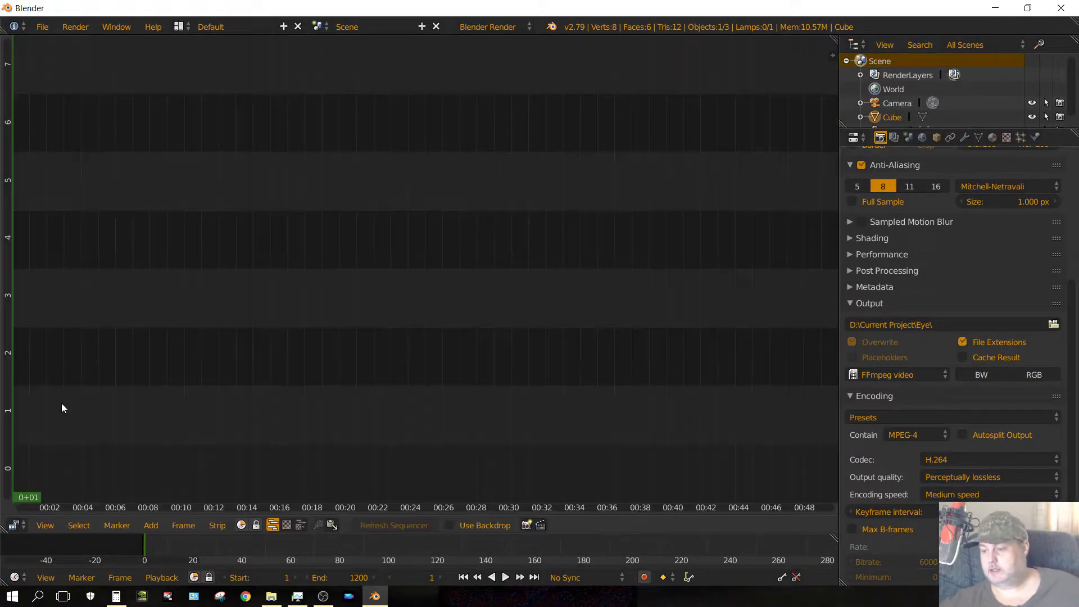
pyautogui.click(150, 525)
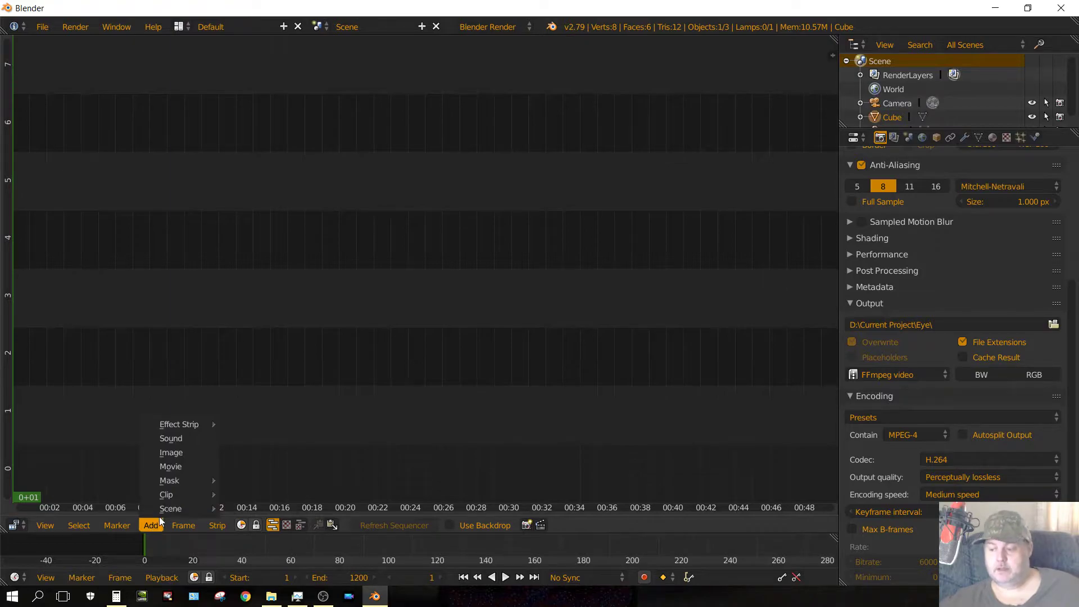
pyautogui.click(186, 453)
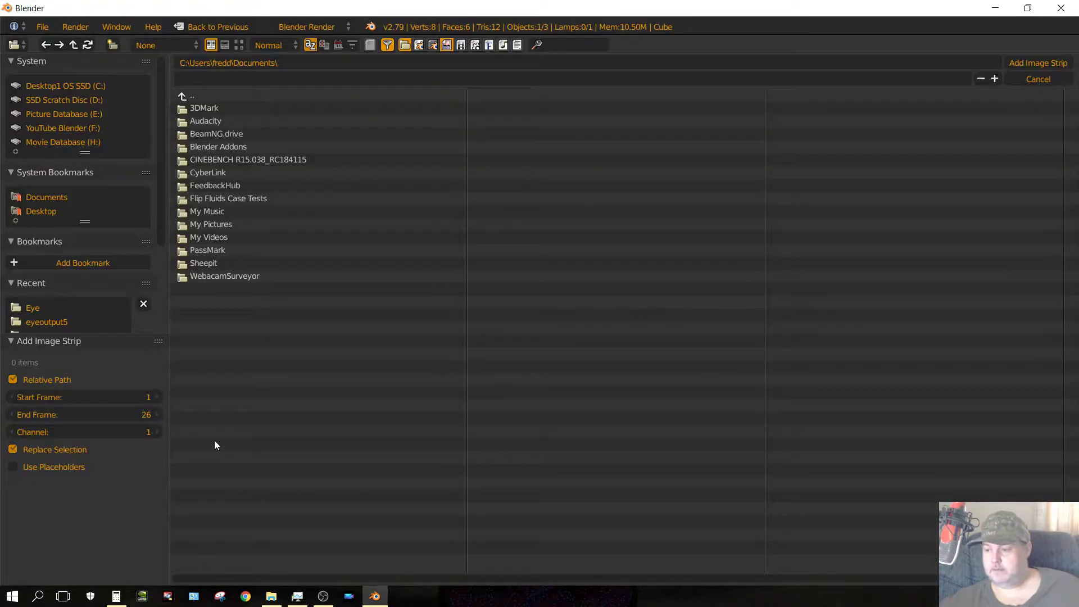
pyautogui.click(61, 99)
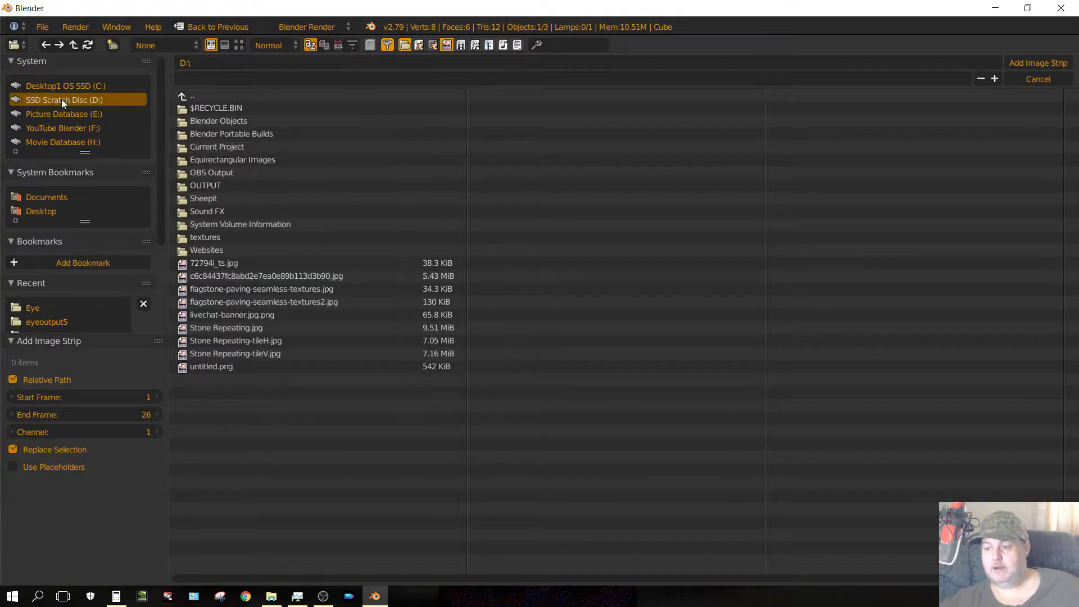
pyautogui.click(210, 148)
pyautogui.click(195, 160)
pyautogui.click(205, 160)
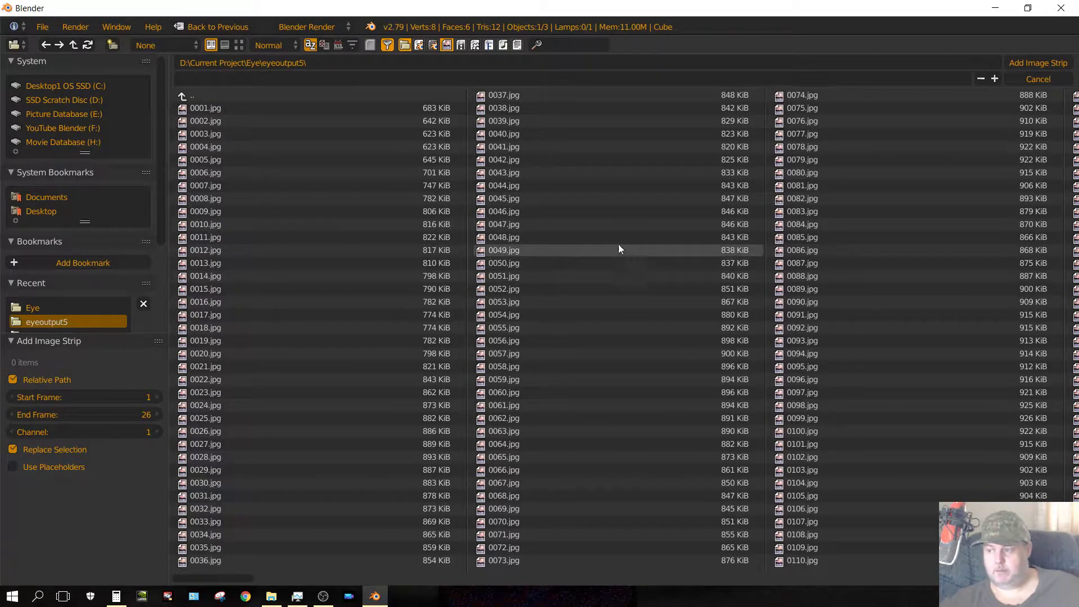
pyautogui.press('a')
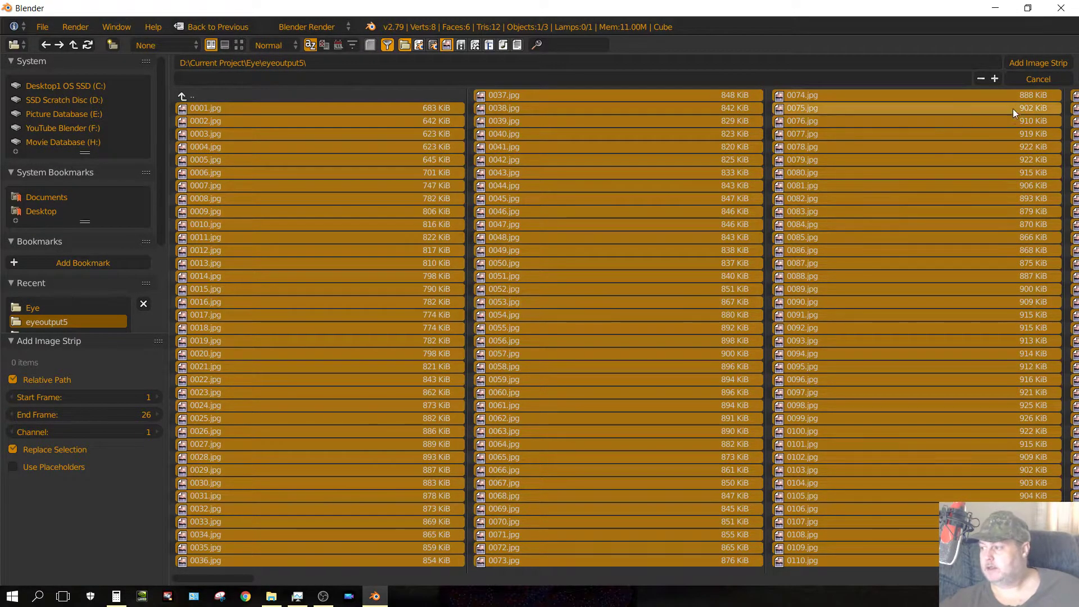
pyautogui.click(1036, 63)
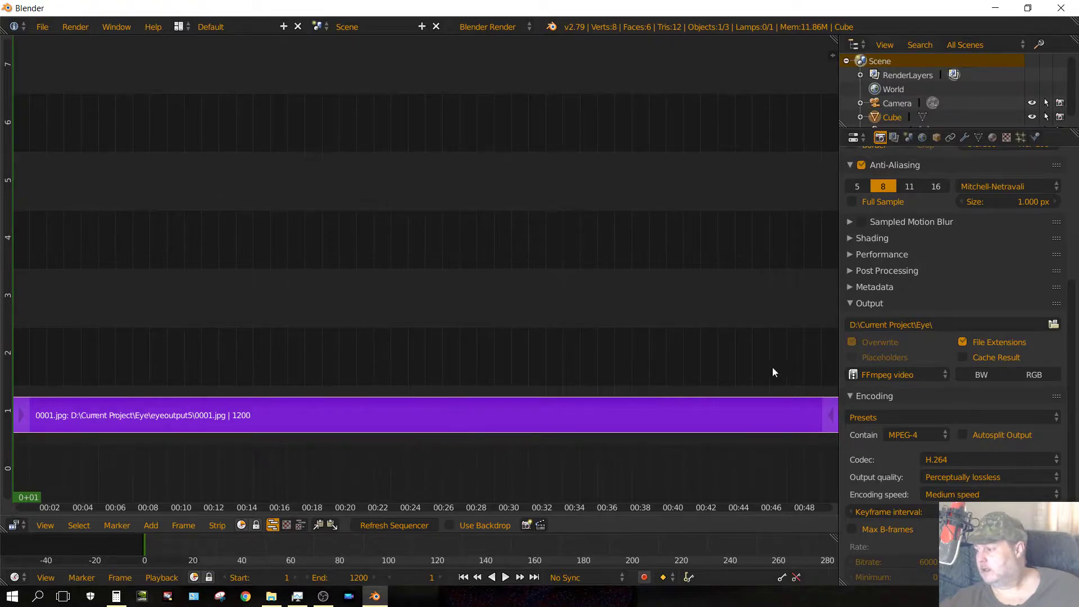
# Step: Render the full 1200-frame animation to the configured MPEG-4 video
pyautogui.scroll(10, 965, 273)
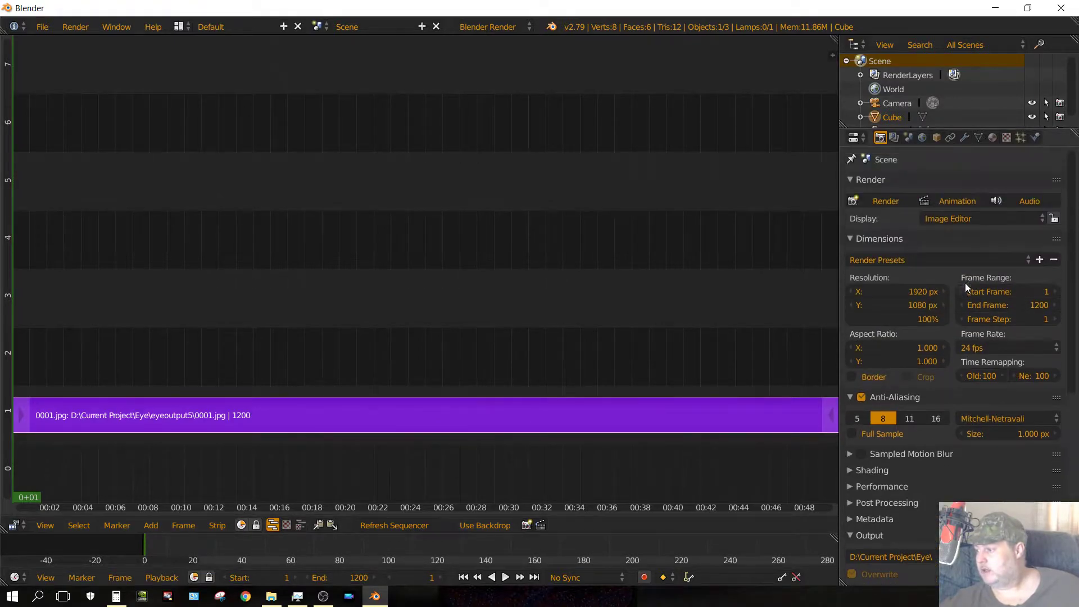
pyautogui.click(953, 200)
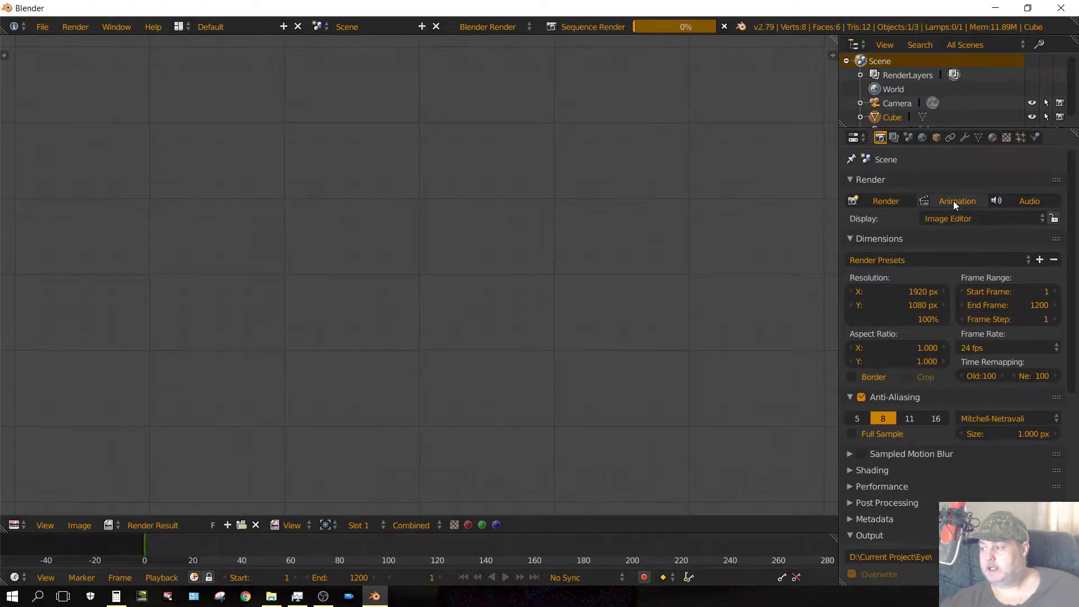
pyautogui.scroll(-2, 454, 324)
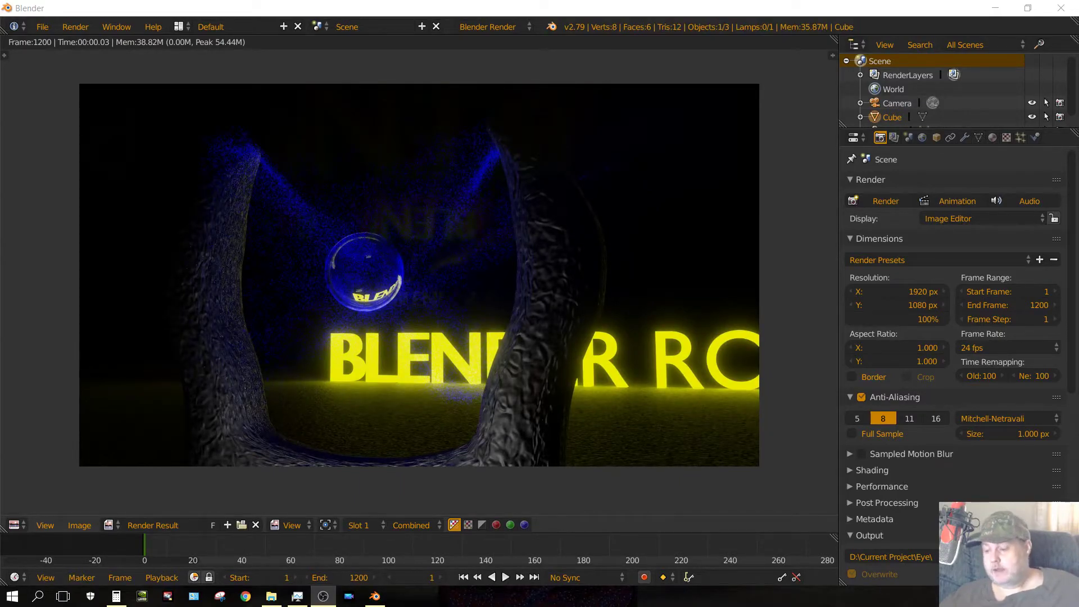
# Step: Open the Eye folder in File Explorer and select the rendered 0001-1200.mp4
pyautogui.click(271, 596)
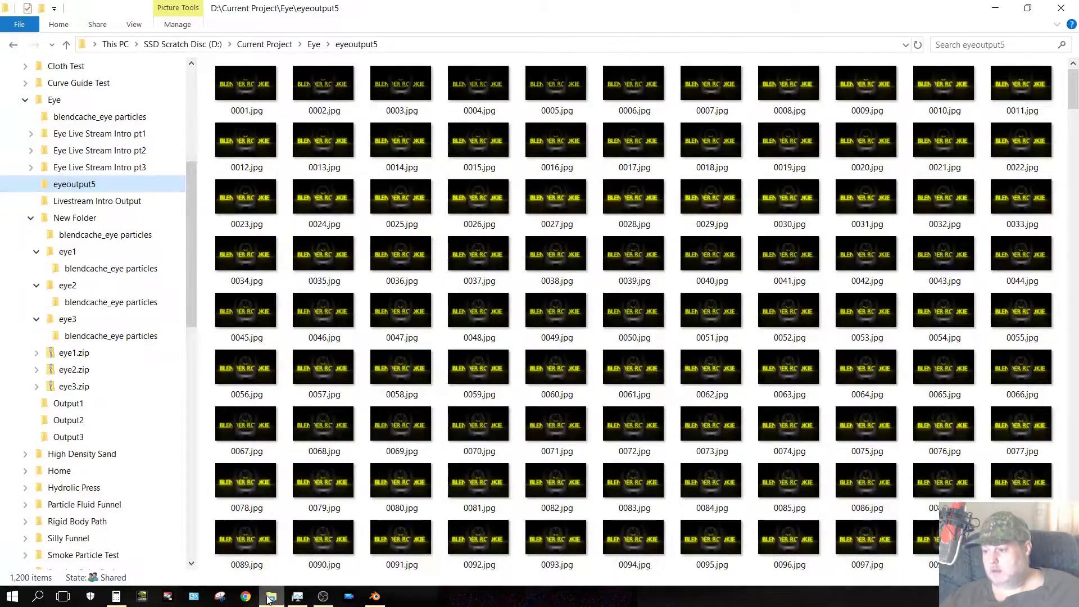
pyautogui.click(53, 101)
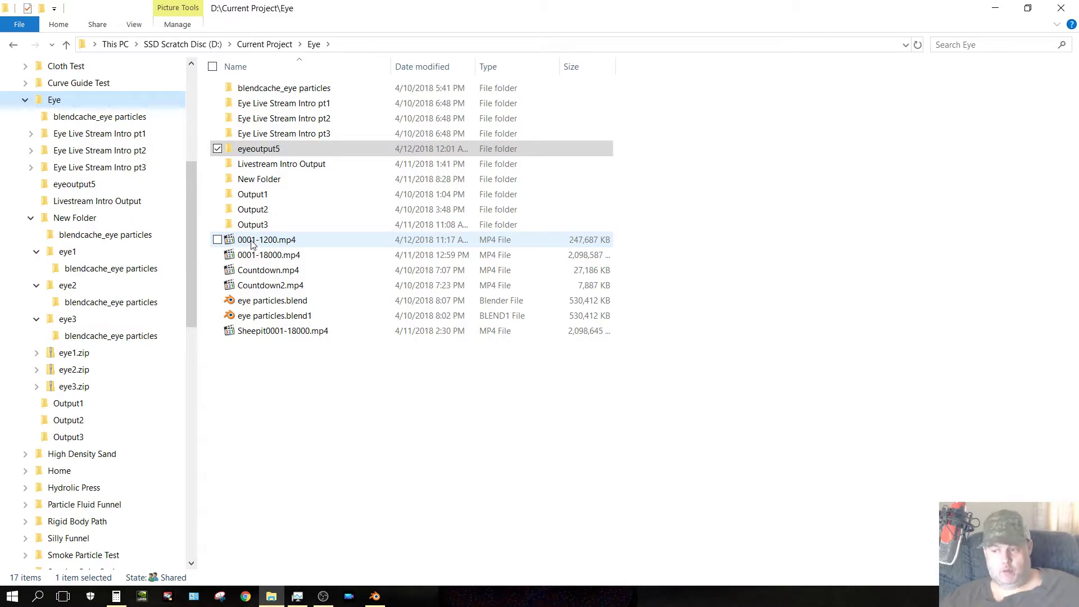
pyautogui.click(231, 240)
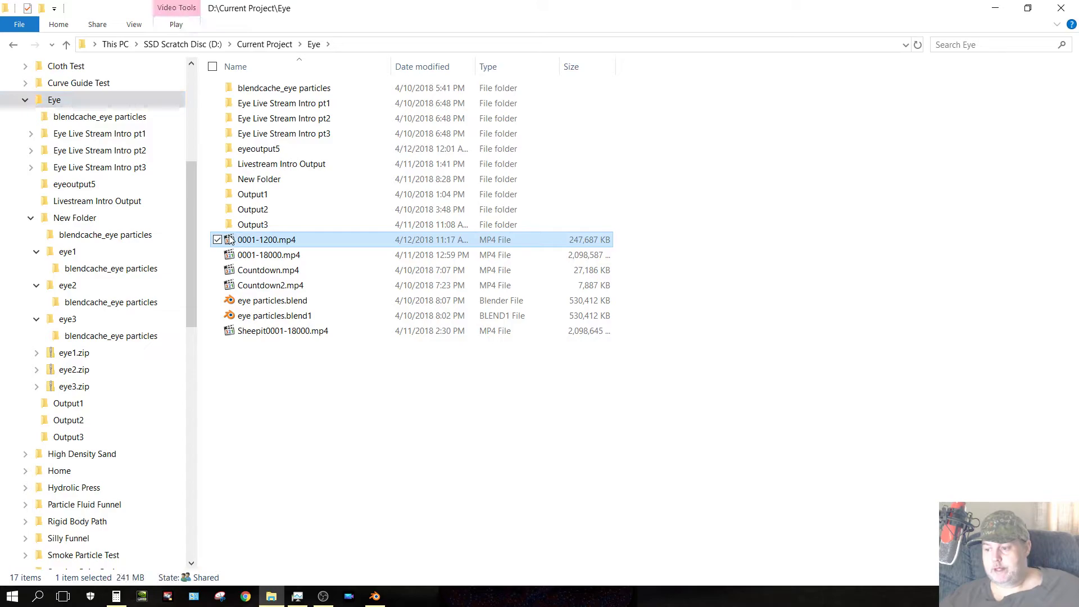